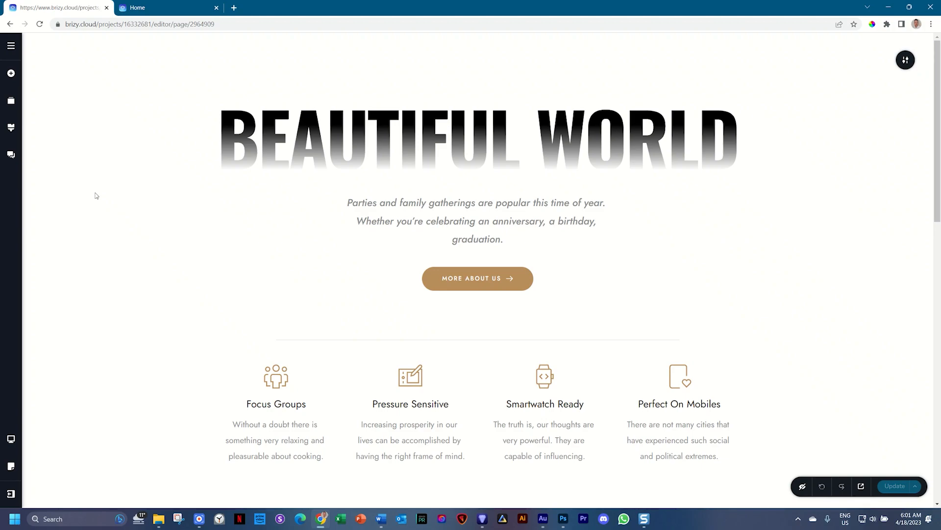
- Add the "Why I Love Night Photography" block from the block library below the Stunning Websites section
scroll(159, 204, down, 9)
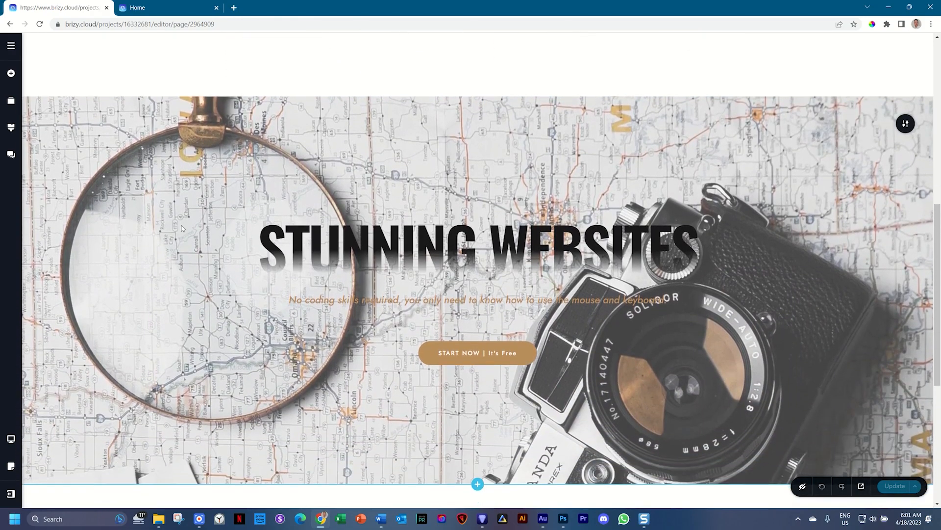
scroll(515, 173, down, 6)
click(477, 309)
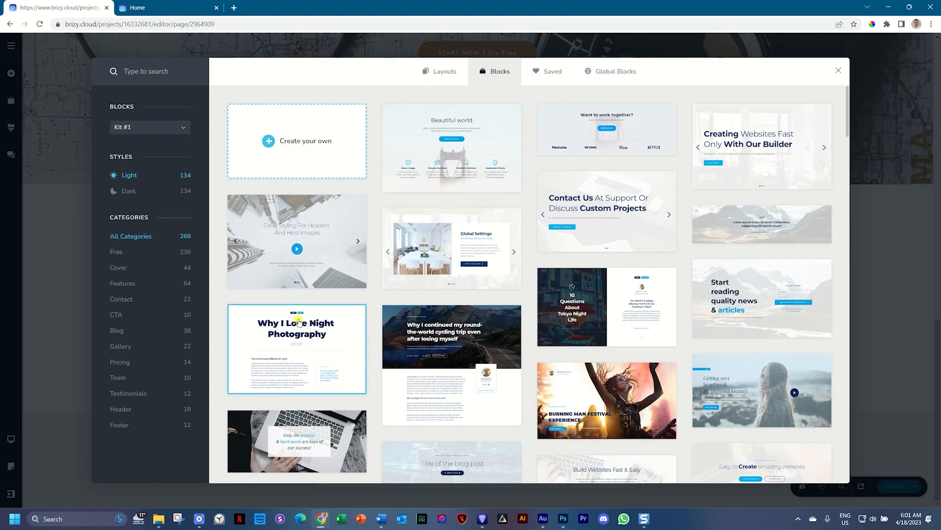
click(298, 320)
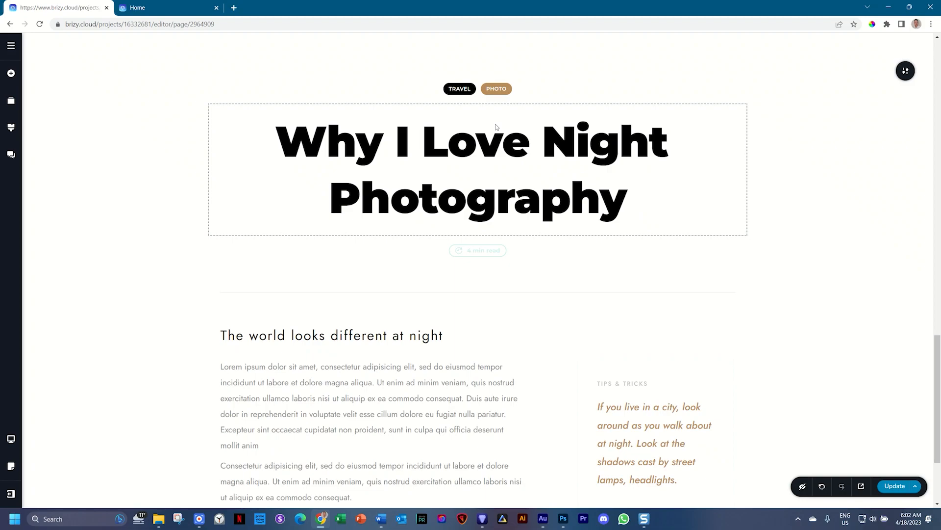
- Change the "Why I Love Night Photography" heading's text color from Solid to Gradient
click(456, 139)
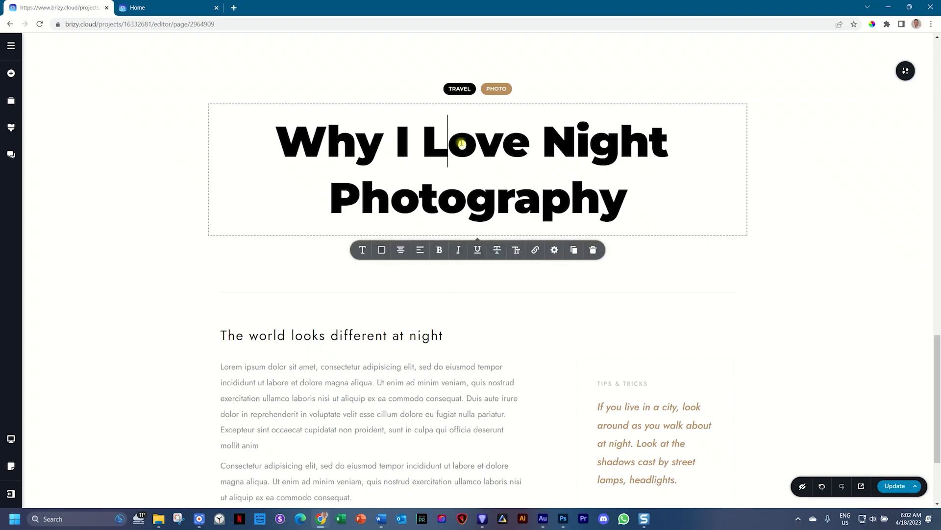
click(382, 252)
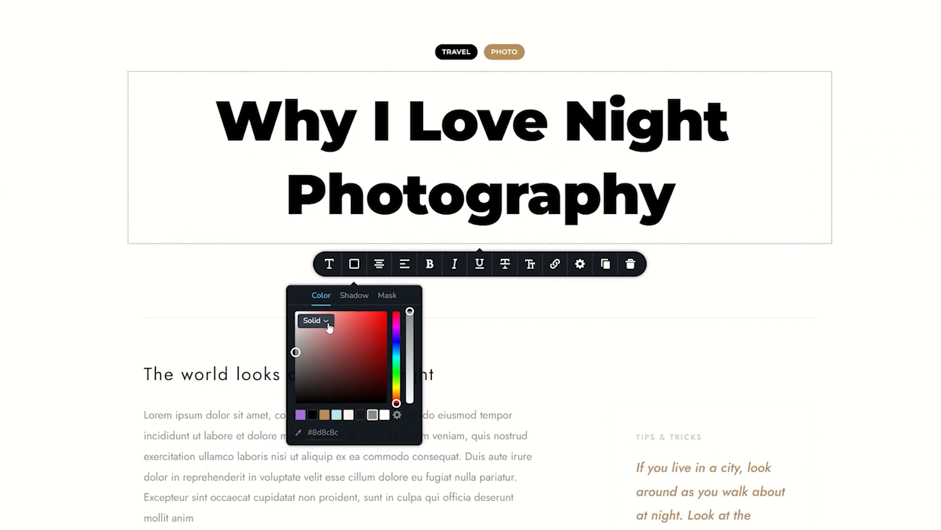
click(352, 294)
click(309, 368)
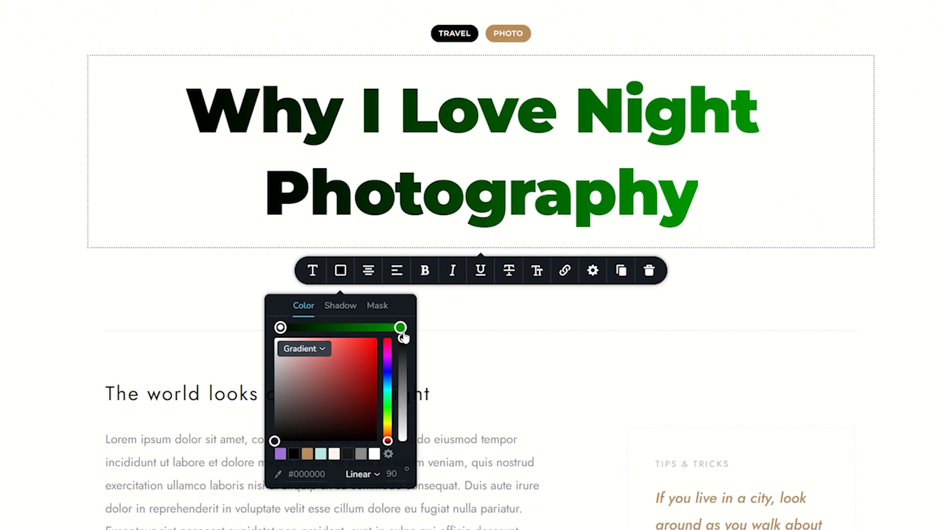
- Try the Radial type for the heading's gradient and switch it back to Linear
click(376, 474)
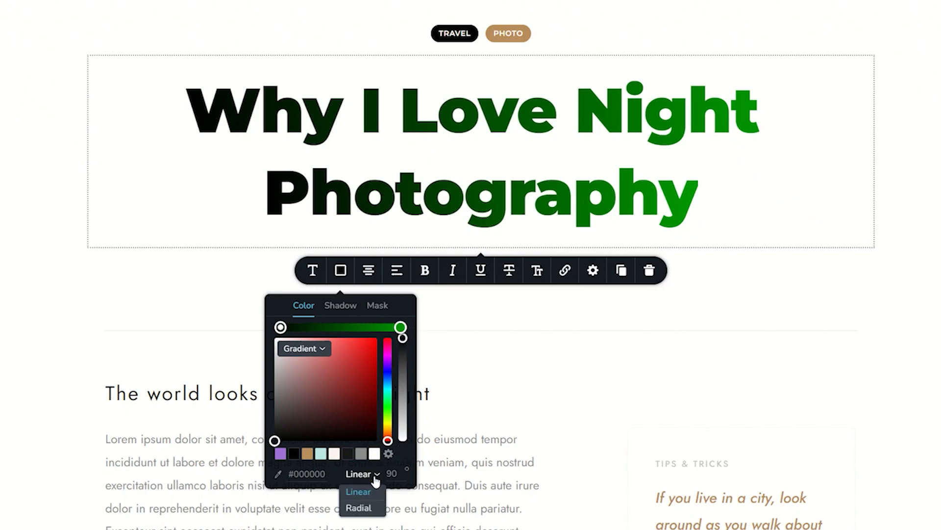
click(365, 508)
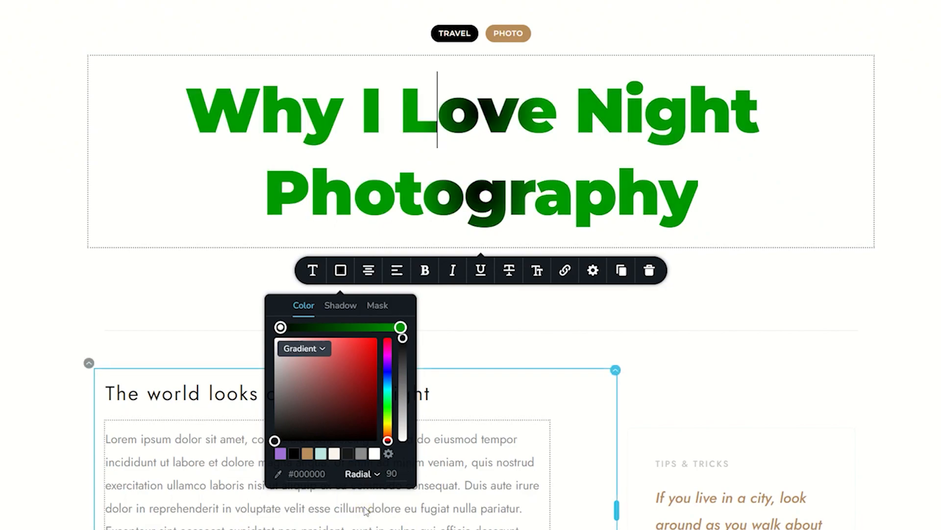
click(362, 474)
click(357, 495)
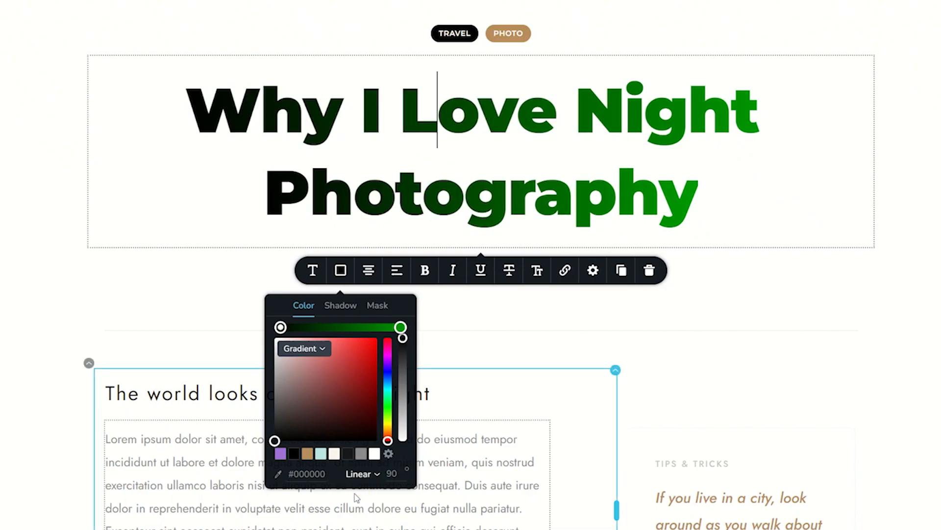
- Try linear gradient angles of 270, 180 and 0 degrees on the heading
double_click(392, 473)
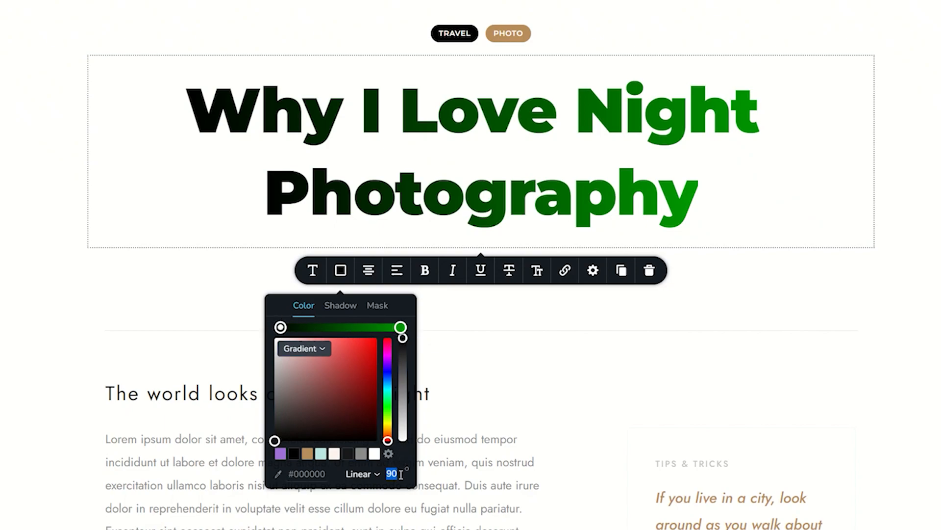
text(27)
key(Return)
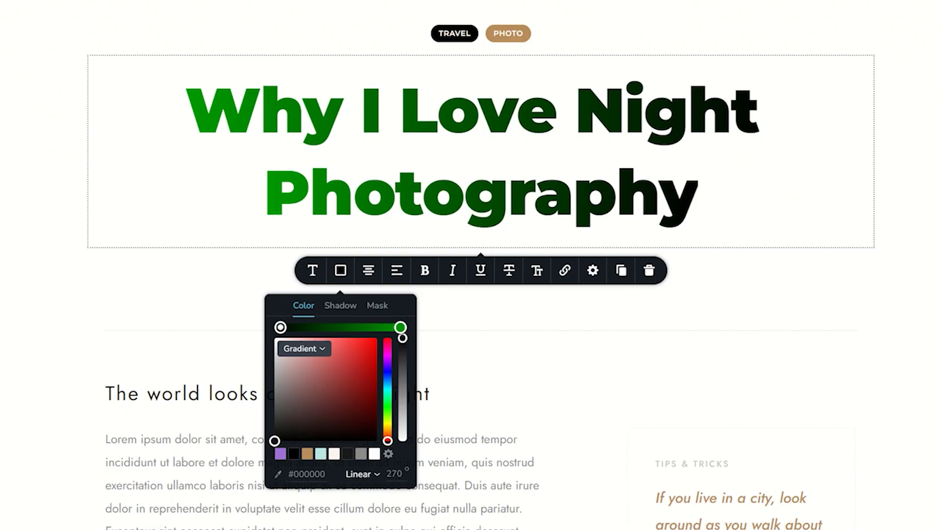
click(396, 473)
text(180)
click(395, 473)
text(0)
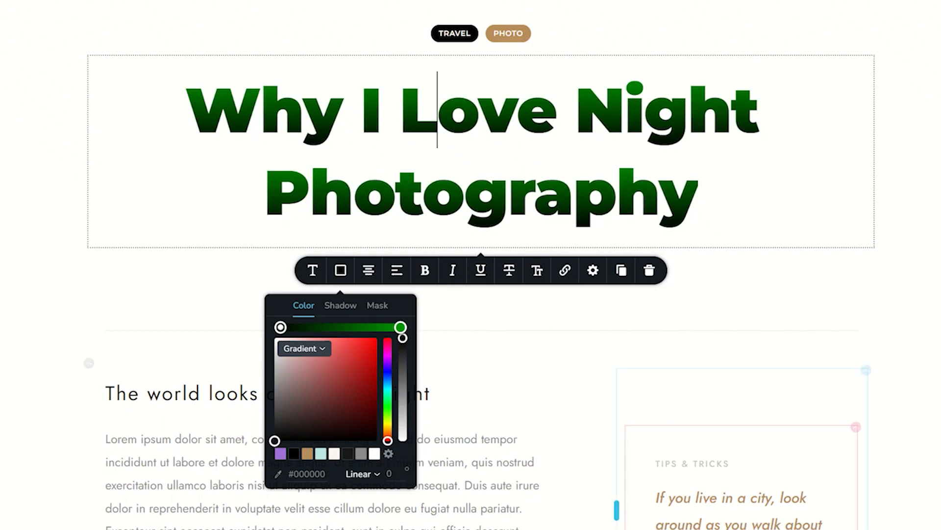
- Set the heading's gradient angle to 180 degrees and move both color stops inward to tighten the black-to-green transition
click(381, 473)
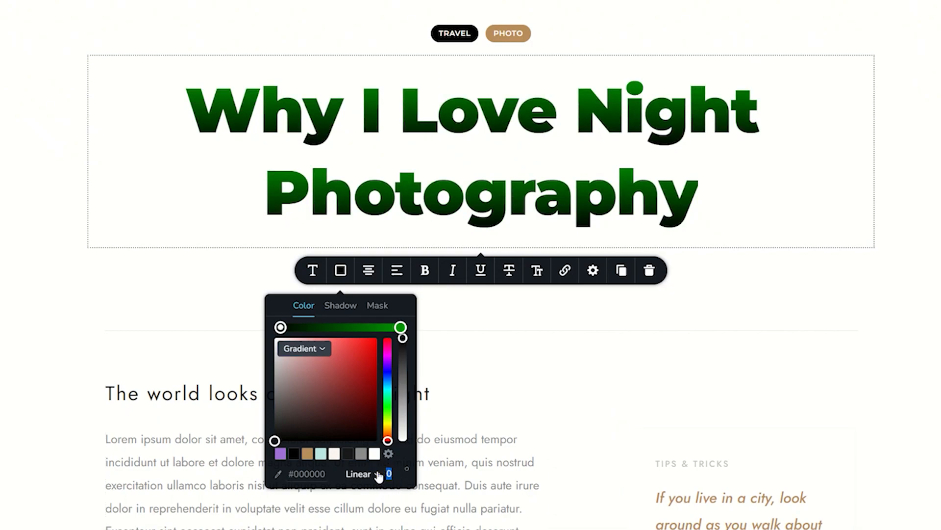
text(180)
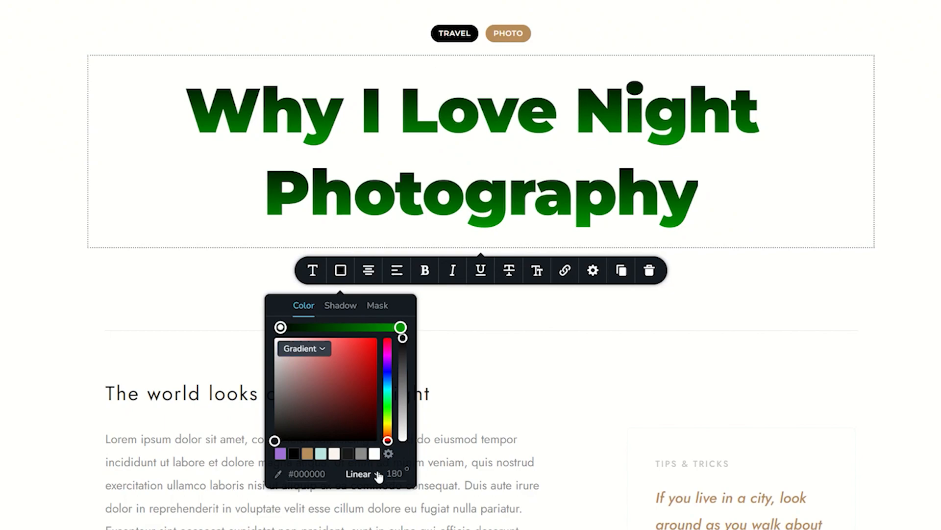
click(281, 327)
drag(280, 328, 317, 327)
drag(400, 327, 360, 327)
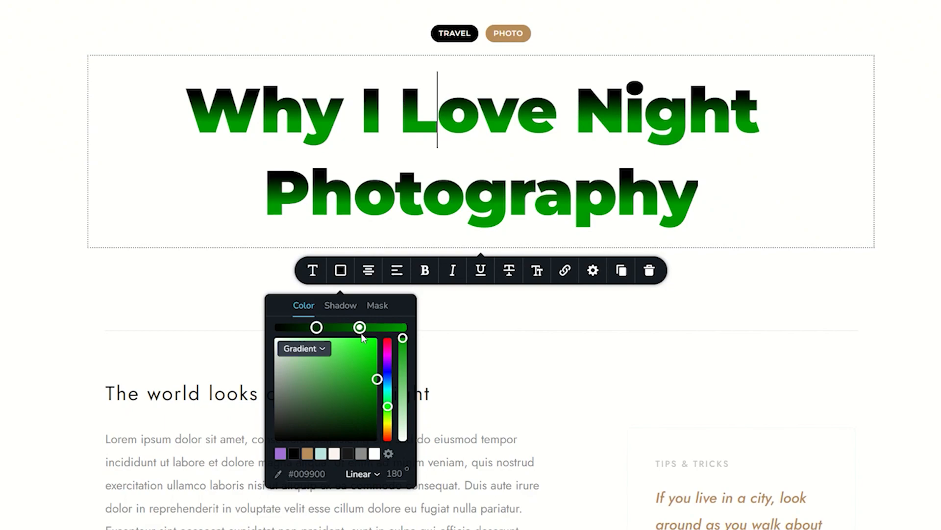
- Make the heading uppercase and reduce its line height to 1.0
click(313, 271)
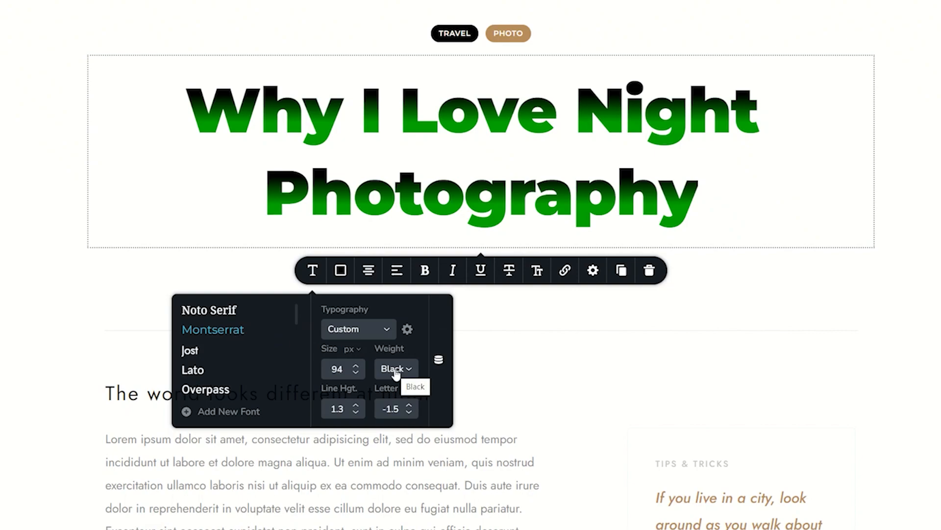
click(537, 271)
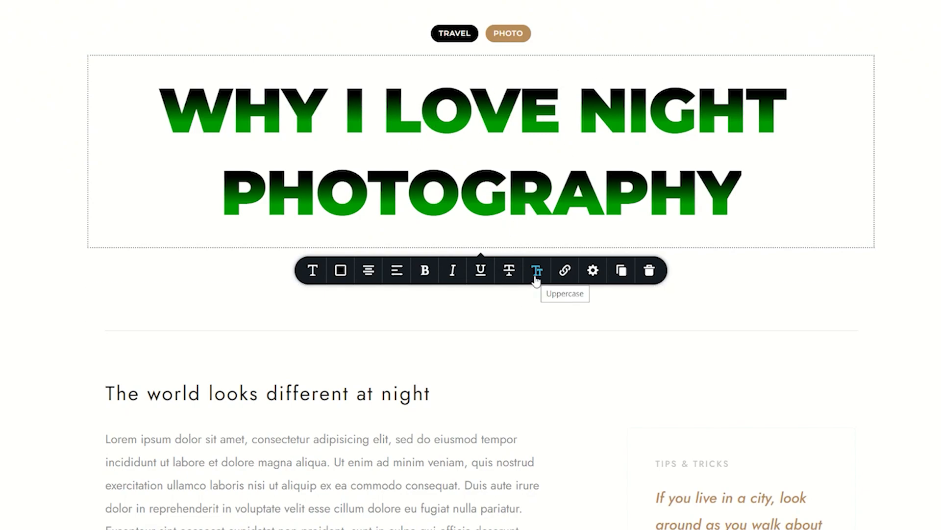
click(311, 272)
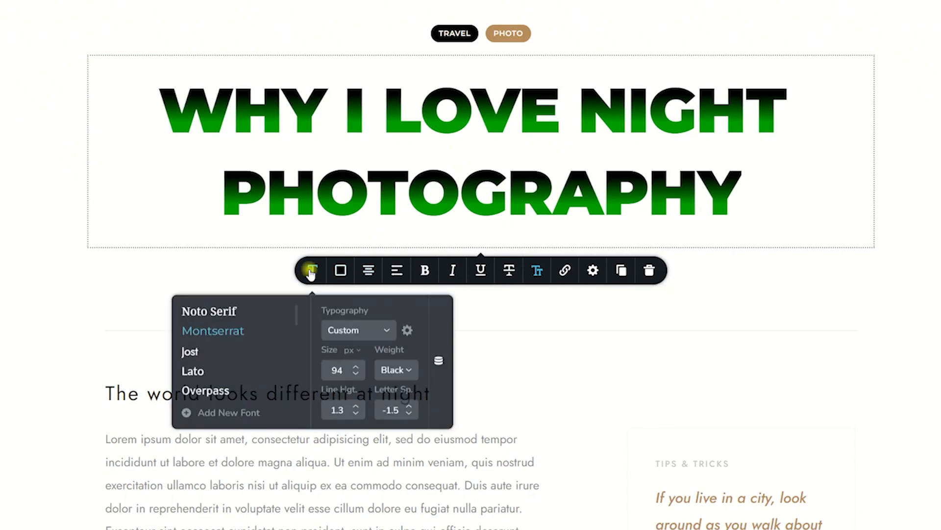
click(355, 413)
click(356, 414)
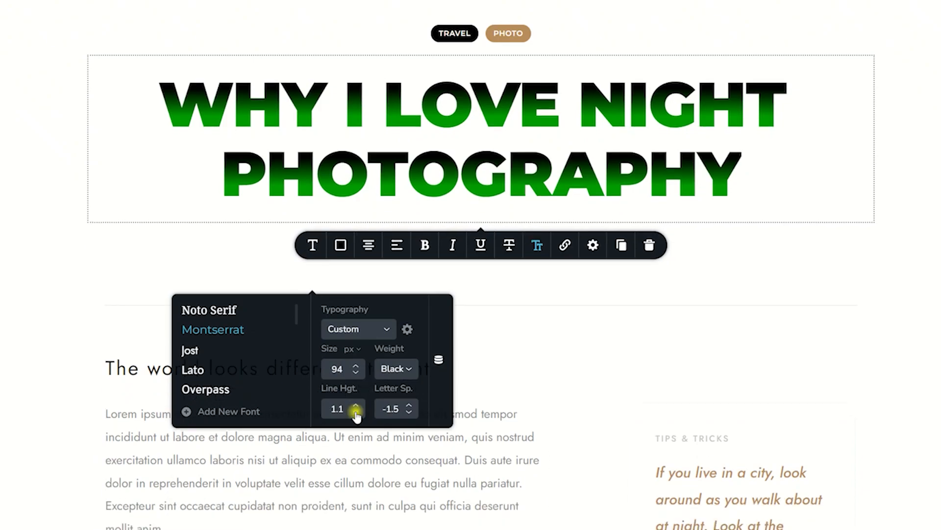
click(356, 413)
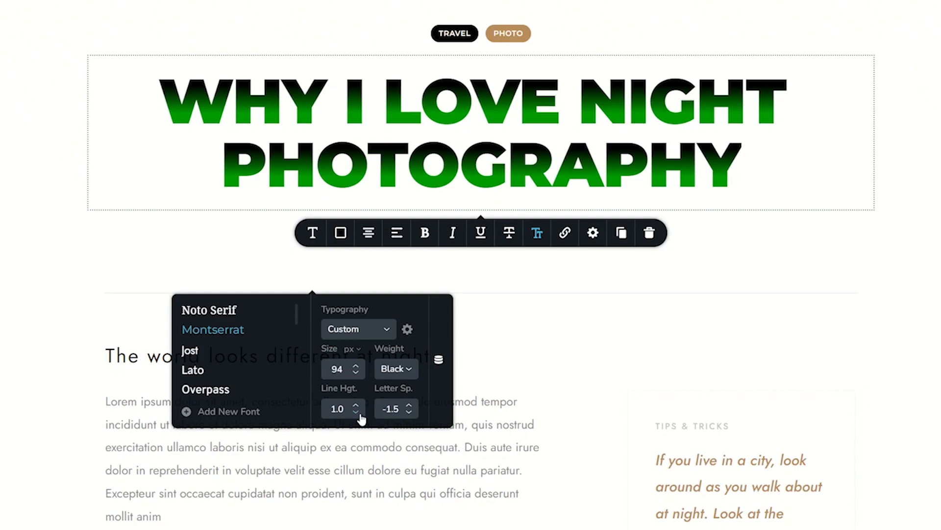
- Change the heading's font to Oswald
scroll(244, 363, down, 3)
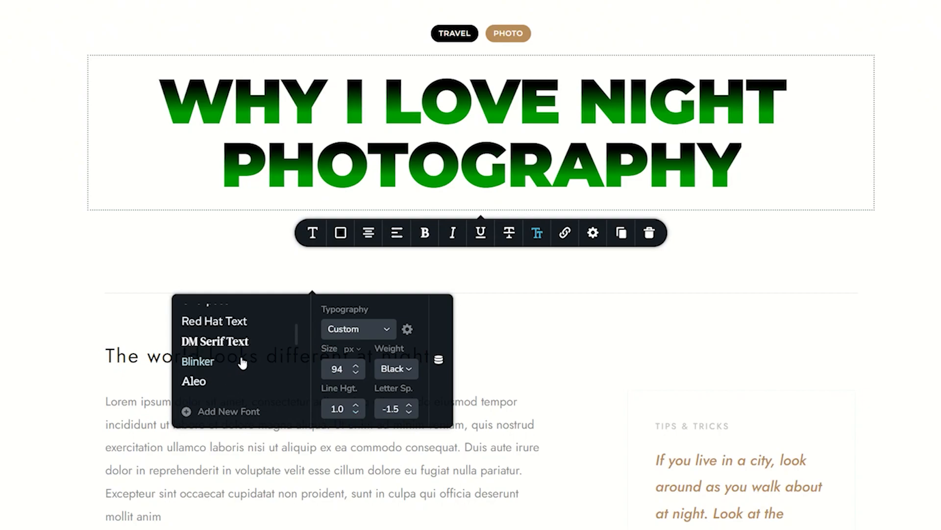
scroll(244, 363, down, 3)
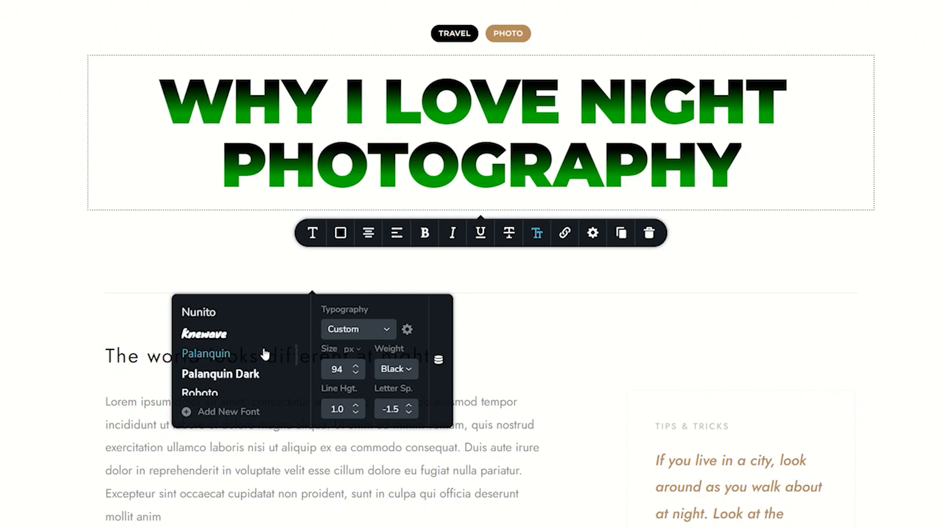
scroll(262, 353, down, 2)
scroll(265, 353, down, 1)
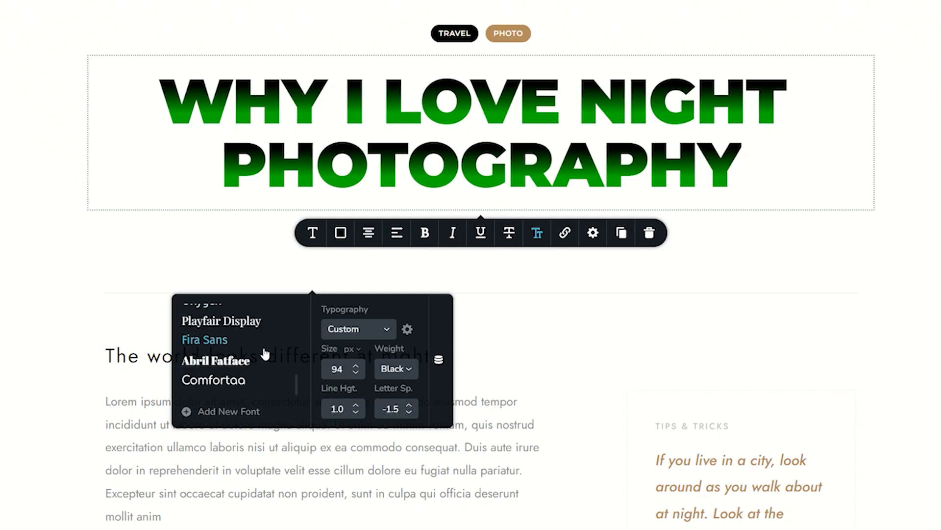
scroll(265, 354, up, 2)
scroll(245, 337, up, 4)
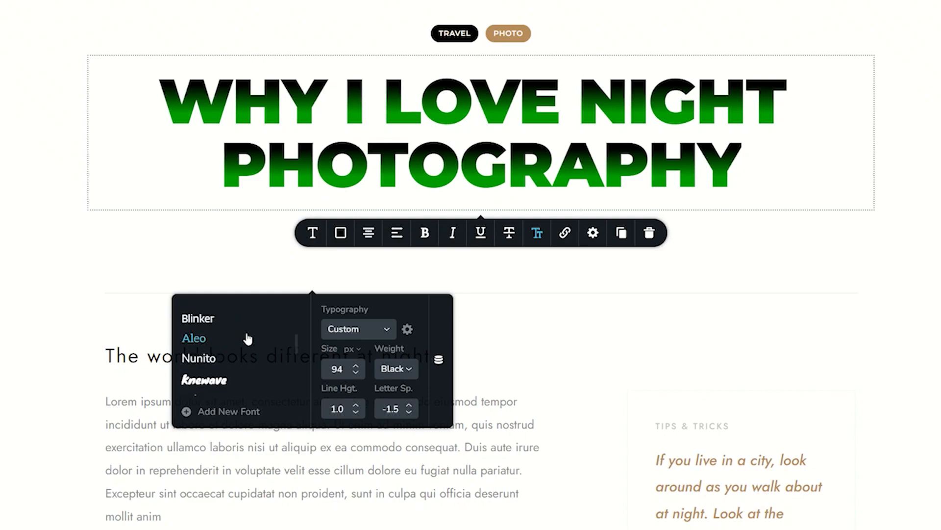
scroll(231, 339, down, 4)
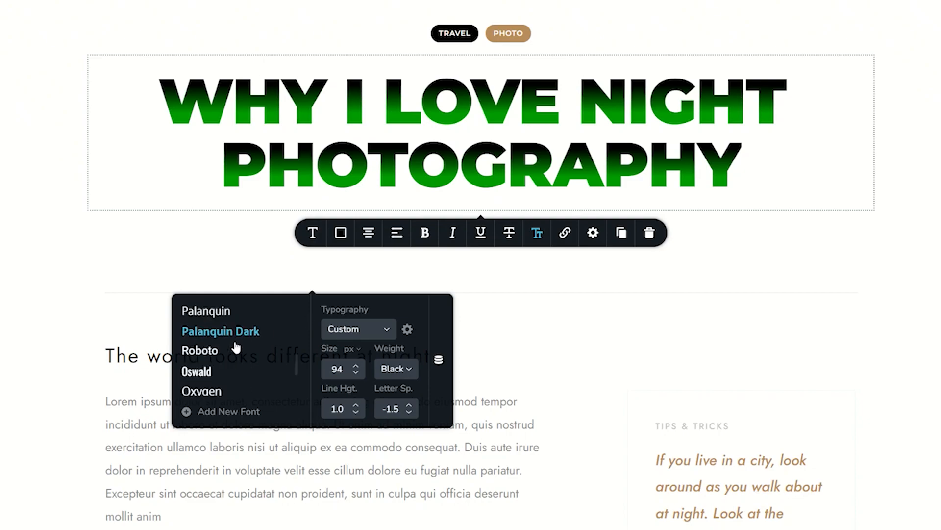
click(206, 372)
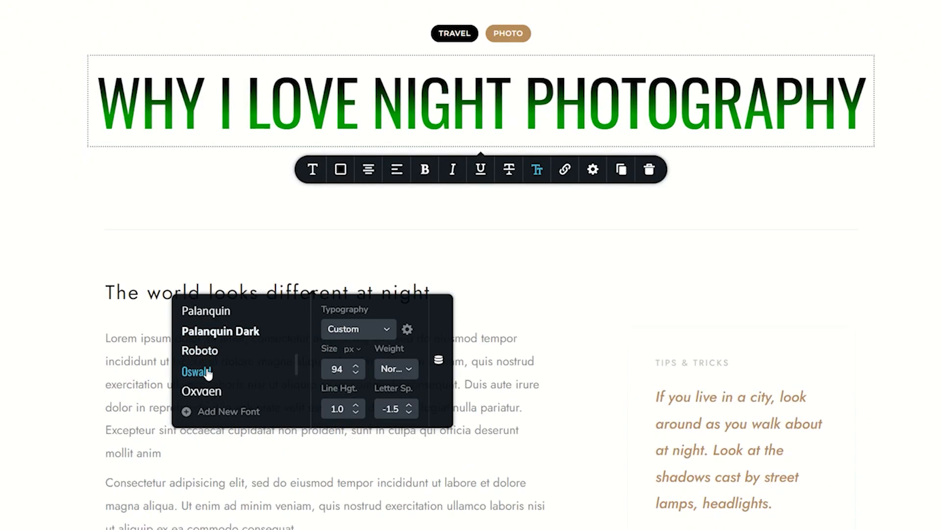
- Set the heading's font weight to Bold and increase its size to 148 px
click(402, 371)
scroll(399, 461, down, 1)
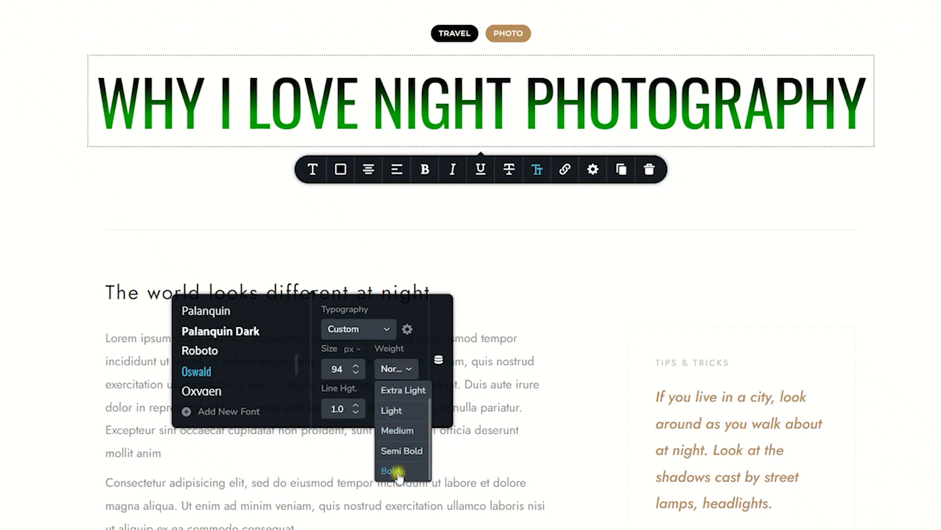
click(399, 475)
click(354, 365)
drag(354, 368, 354, 371)
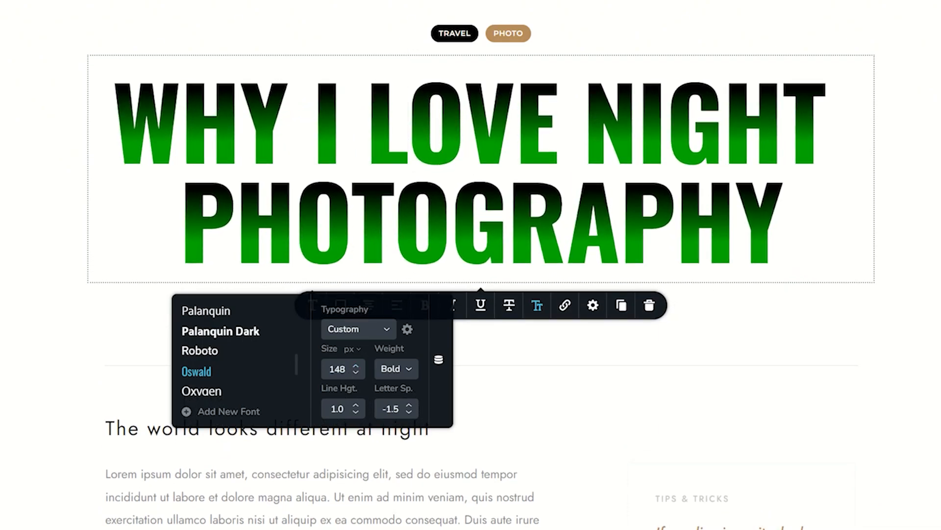
- Add the Google font Bungee to the project's available fonts
click(244, 421)
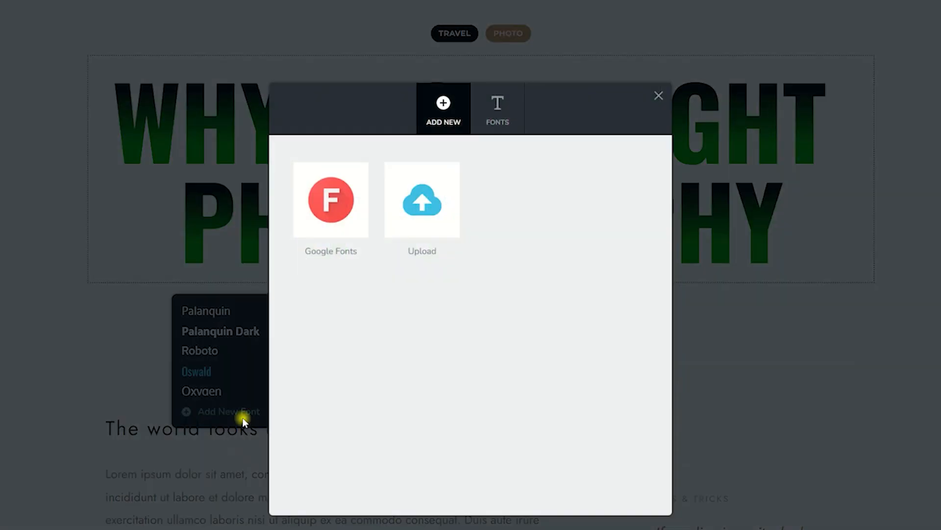
click(355, 224)
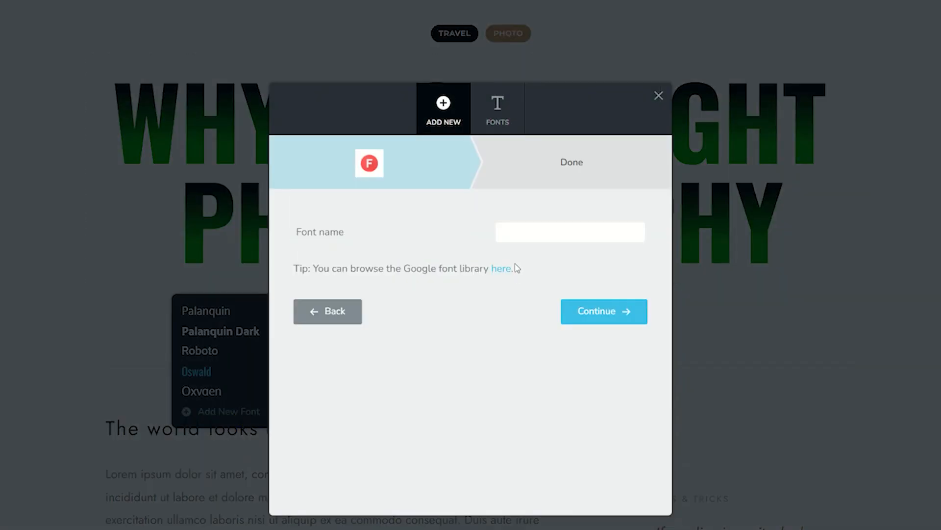
click(530, 233)
text(bungee)
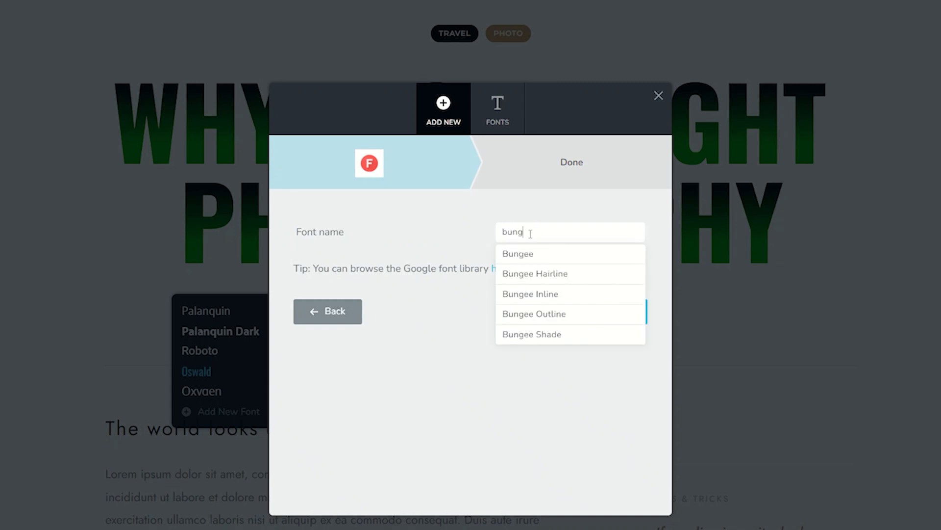
click(515, 256)
click(620, 311)
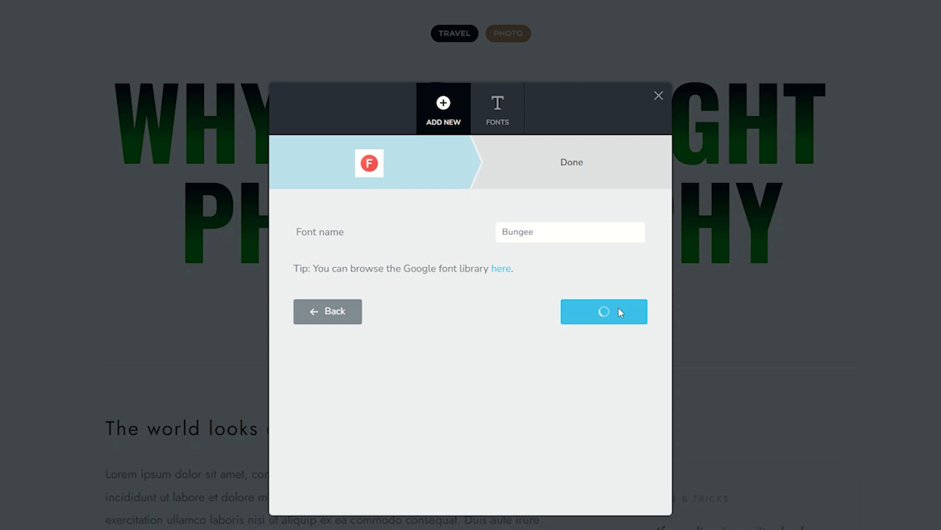
click(478, 418)
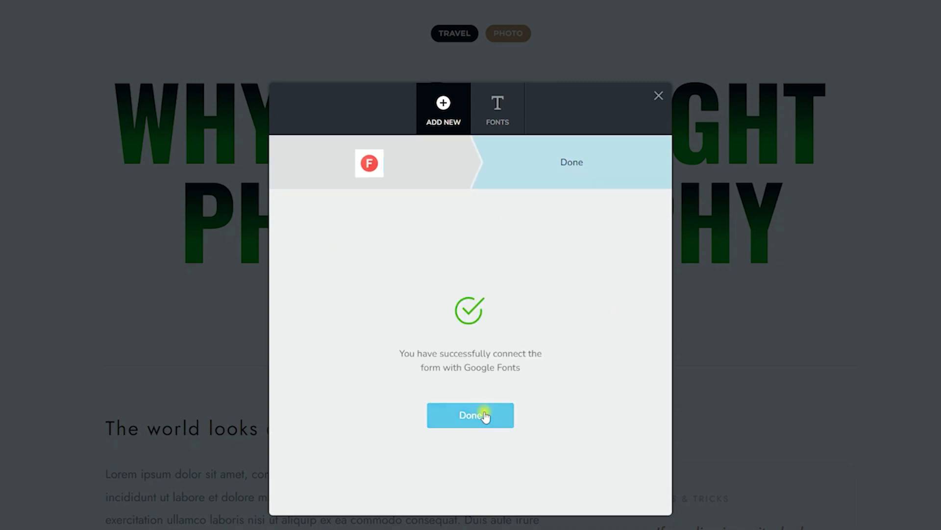
- Apply the newly added Bungee font to the heading
click(349, 278)
click(312, 305)
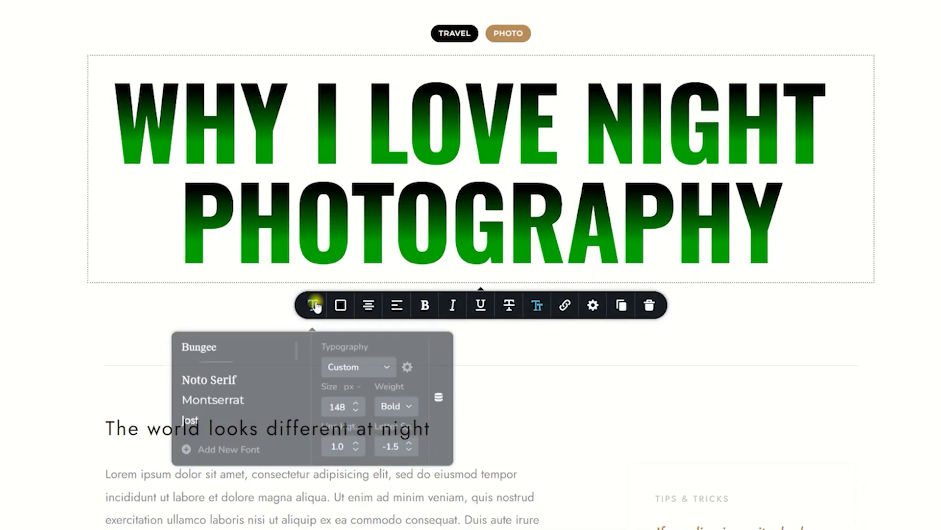
click(205, 344)
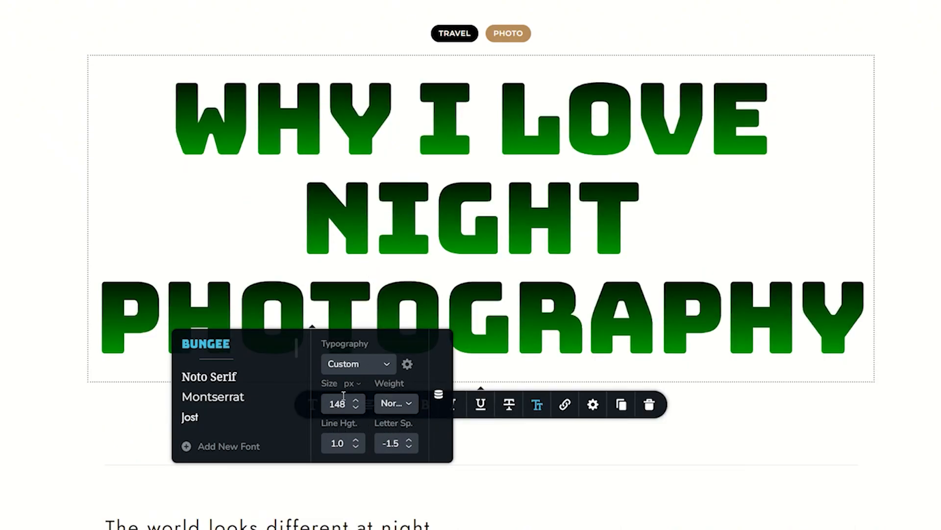
- Reduce the "Why I love night photography" heading's font size to 113 px
click(356, 408)
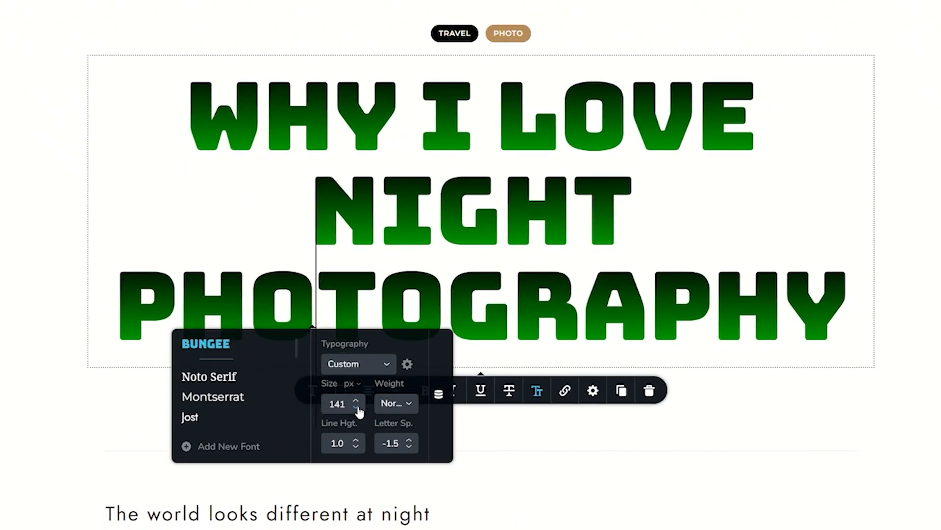
click(356, 407)
click(356, 407)
click(355, 407)
click(356, 407)
click(356, 407)
click(356, 408)
click(356, 407)
click(356, 400)
click(357, 400)
click(357, 400)
click(358, 400)
click(357, 400)
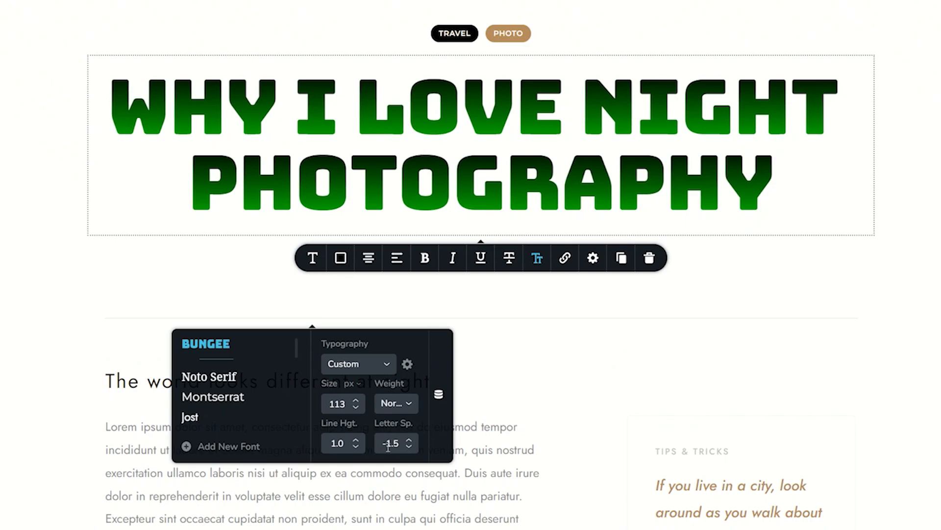
- Tighten the heading's letter spacing to -3.3 and set its font size to 117 px
click(409, 448)
click(409, 447)
click(409, 447)
click(410, 446)
click(410, 447)
click(410, 447)
click(410, 446)
click(410, 447)
click(357, 400)
click(357, 400)
click(357, 400)
click(357, 400)
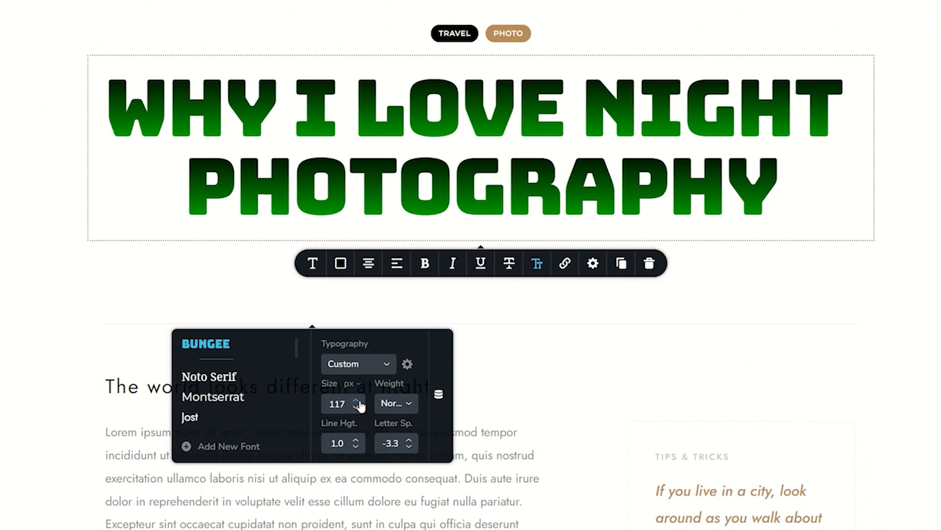
- Lower the opacity of the white overlay on the "Title of the blog post" block so its city photo shows clearly
scroll(360, 405, up, 15)
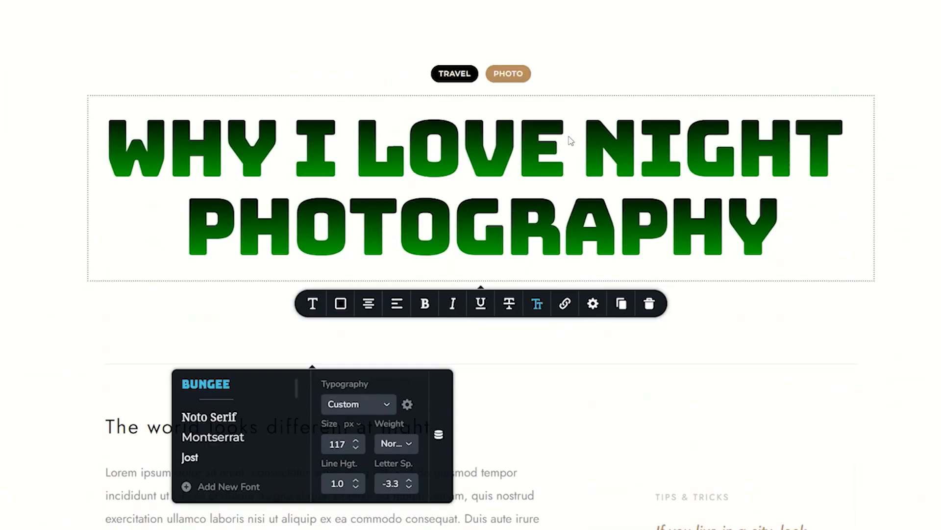
scroll(566, 147, down, 5)
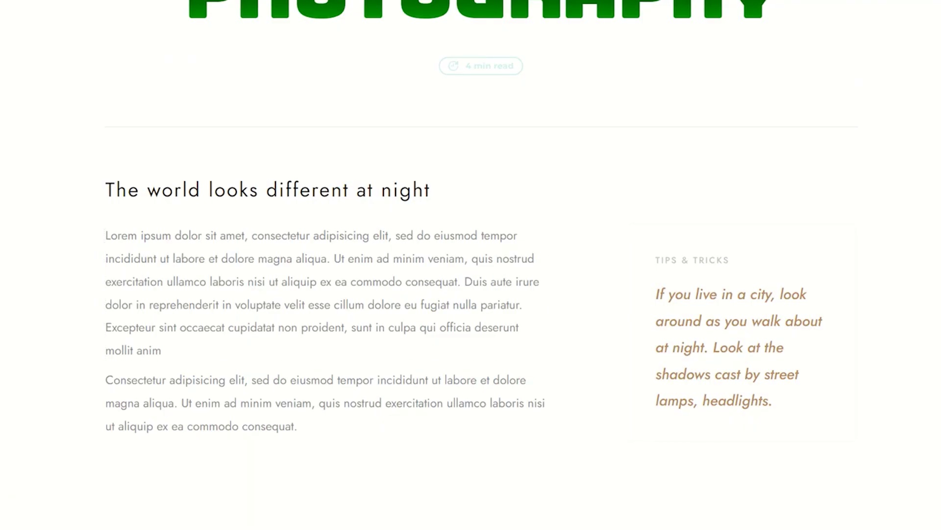
scroll(471, 265, down, 5)
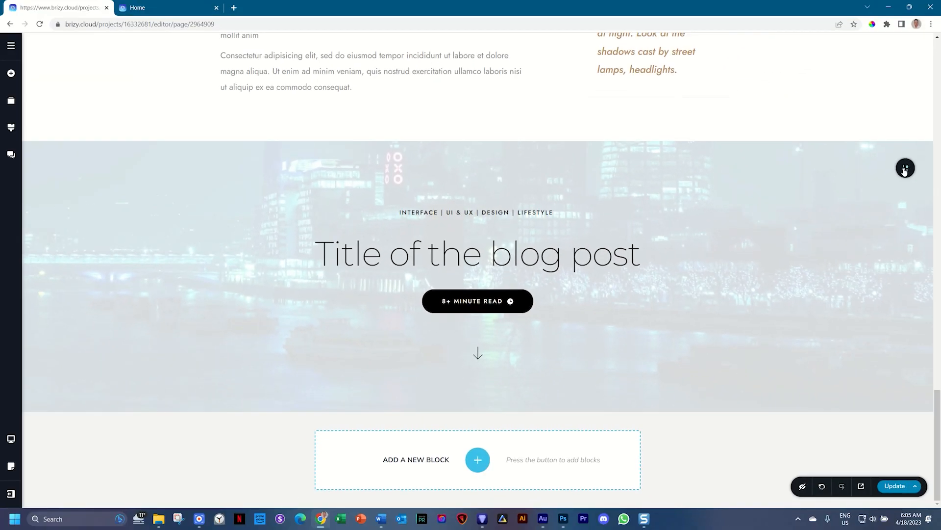
mouse_move(861, 168)
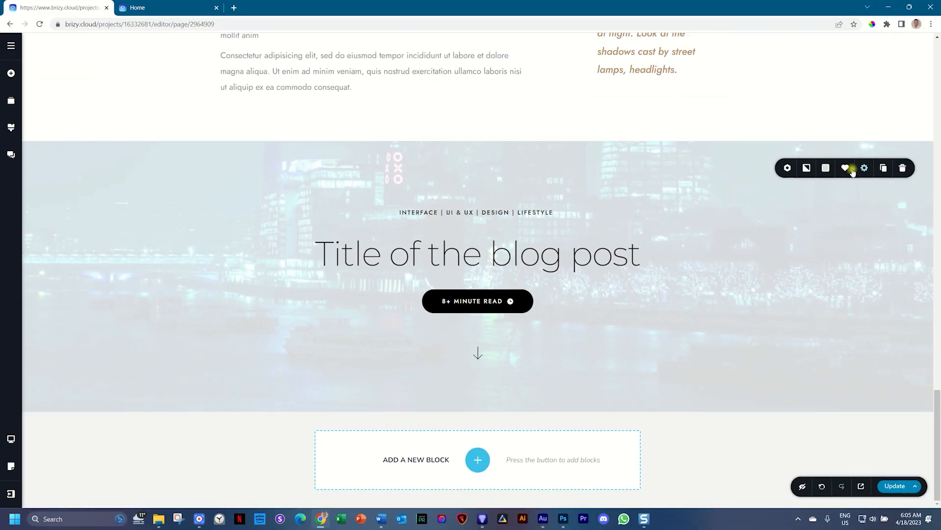
click(826, 168)
drag(867, 210, 867, 258)
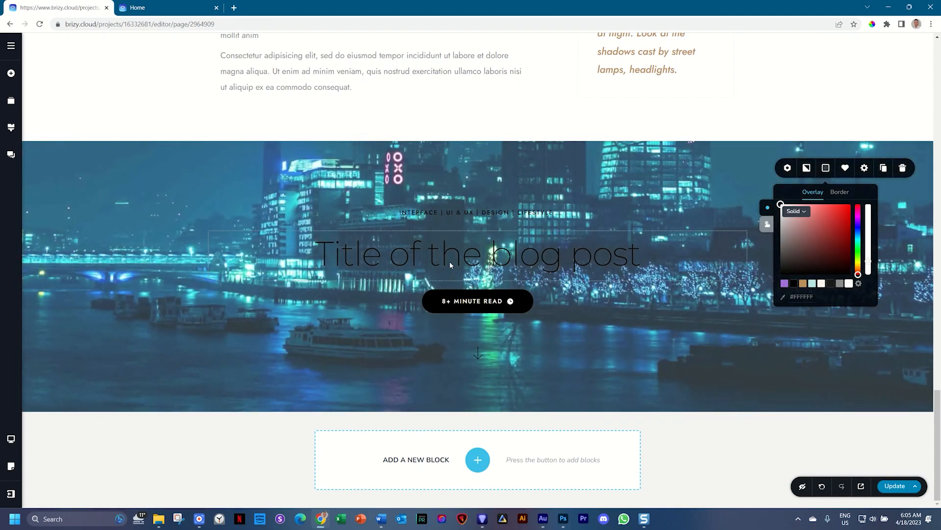
- Replace the title over the city photo with "Big Heading" and colour it white (#FFFFFF)
click(449, 261)
triple_click(449, 260)
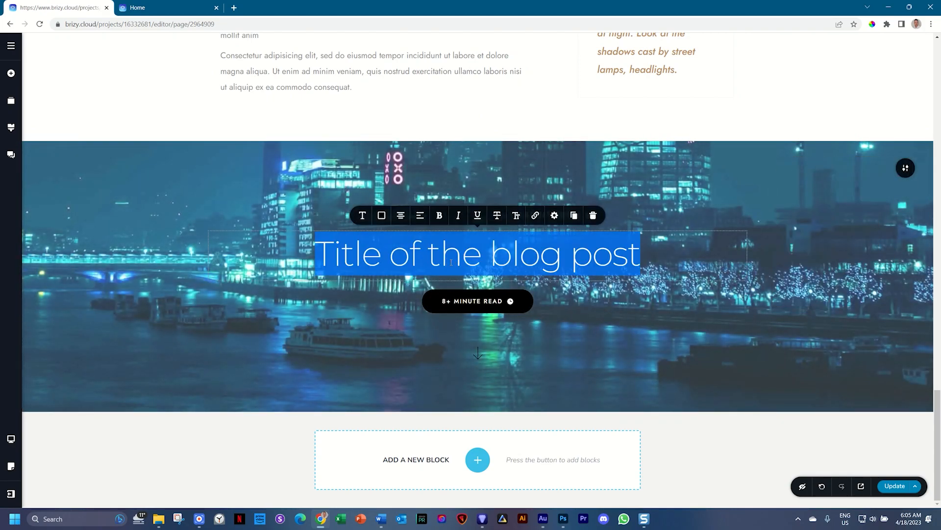
text(Big Heading)
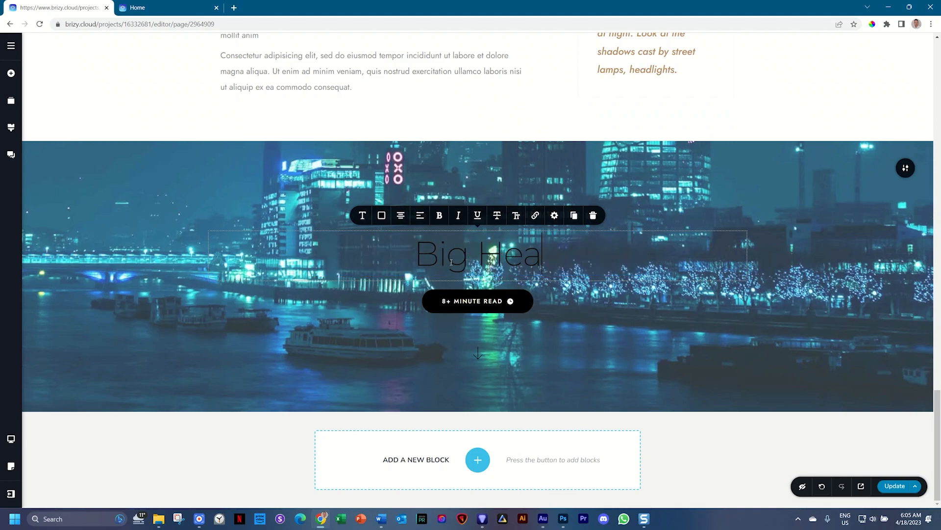
click(382, 215)
click(404, 176)
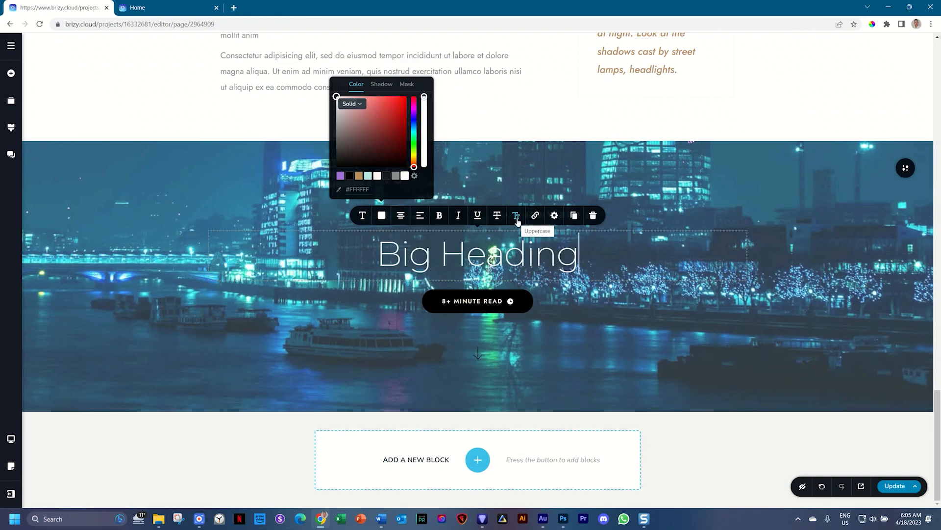
- Apply the Bungee font to the "Big Heading" title and check its available weights
click(362, 215)
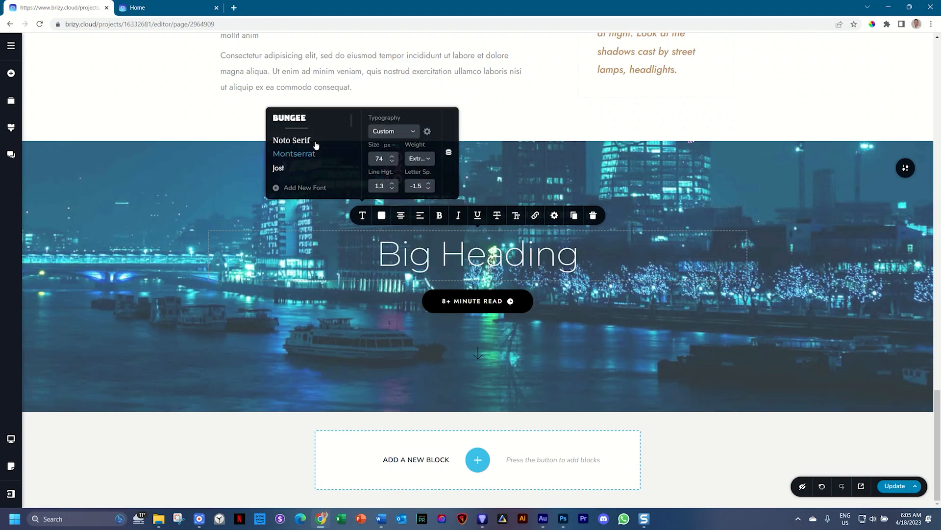
click(297, 118)
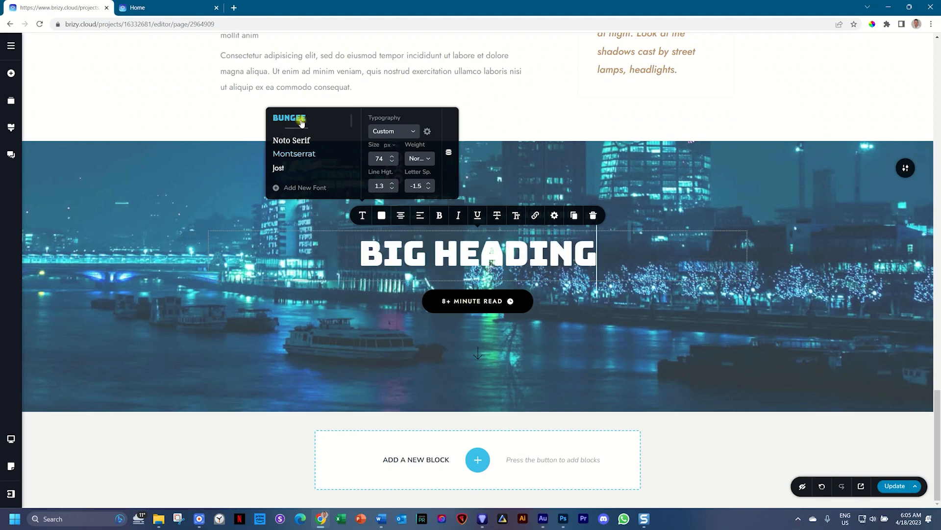
click(430, 159)
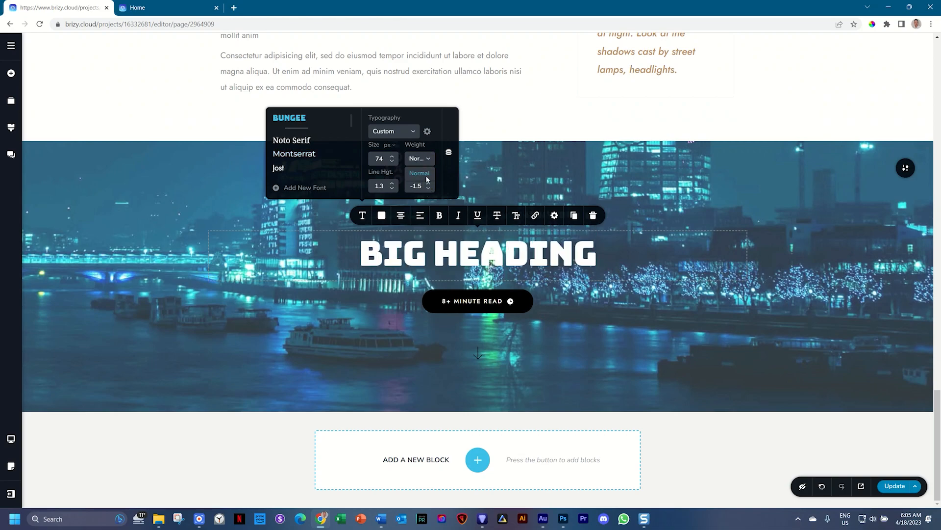
- Enlarge the "Big Heading" text to 169 px and tighten its letter spacing to -7.5
click(392, 156)
click(392, 156)
click(391, 156)
click(392, 156)
click(391, 156)
click(392, 156)
drag(395, 160, 396, 160)
drag(431, 189, 430, 189)
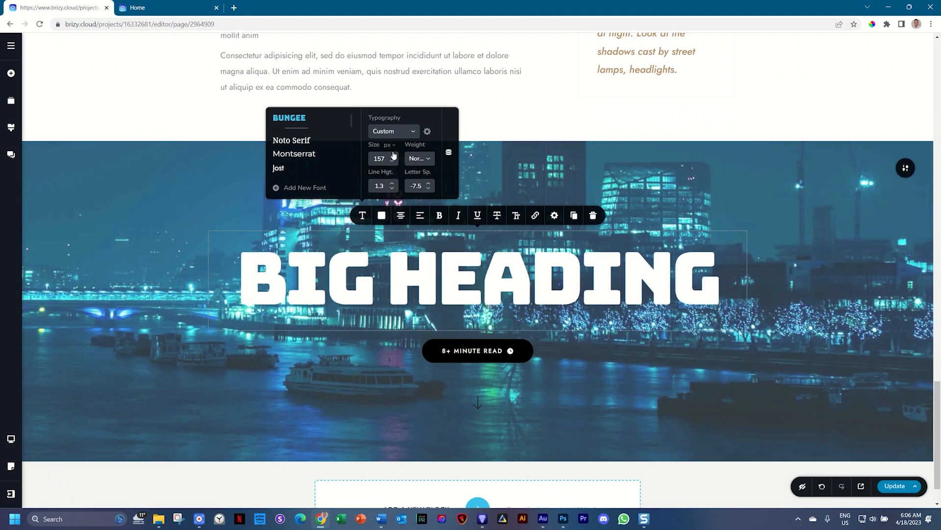
drag(393, 160, 392, 160)
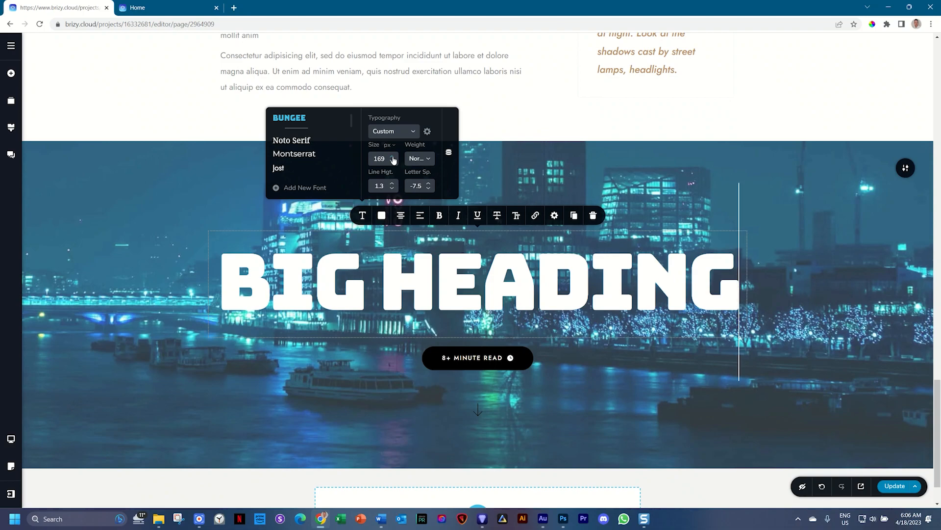
- Change the "Big Heading" text colour from solid to a linear gradient with a white (#FFFFFF) end stop
click(381, 215)
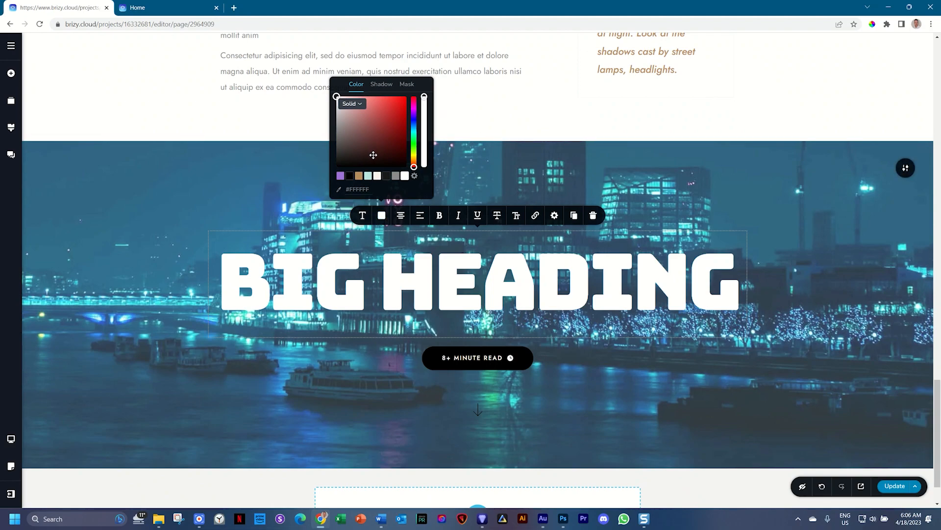
click(355, 105)
click(348, 127)
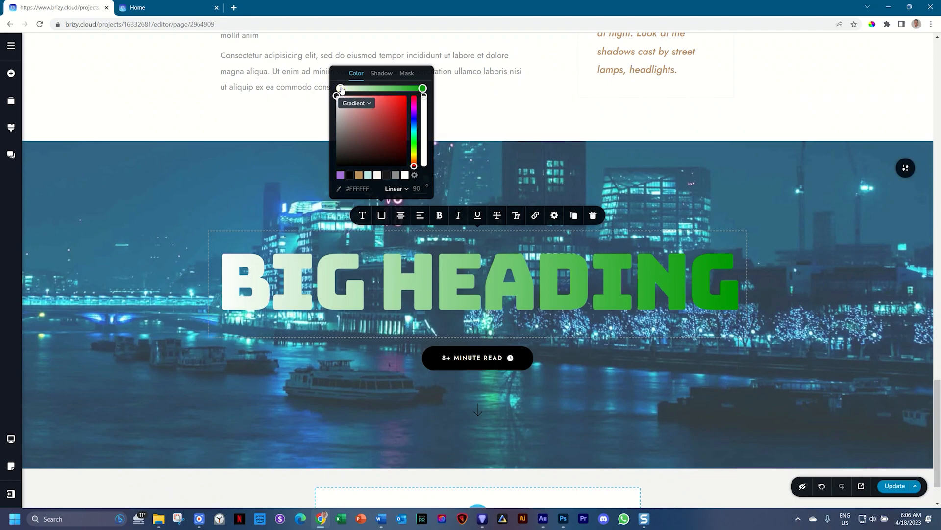
click(423, 89)
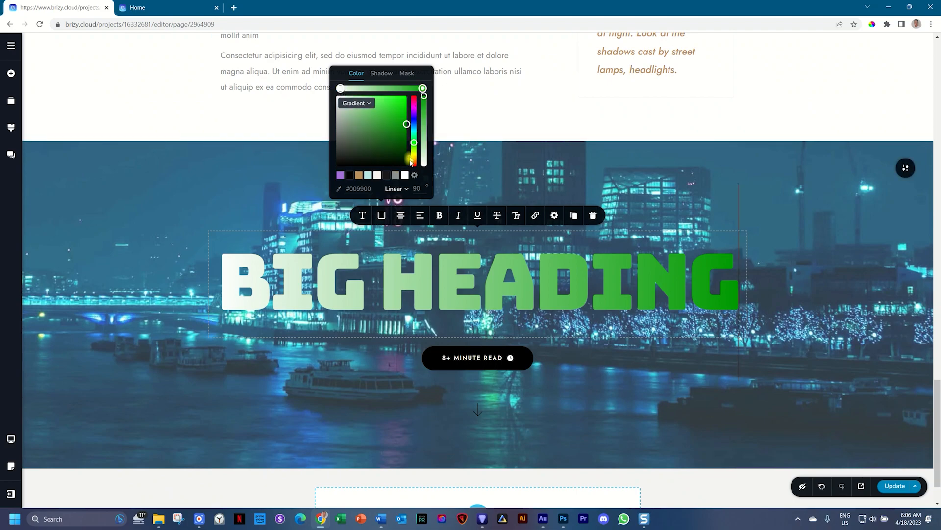
click(405, 175)
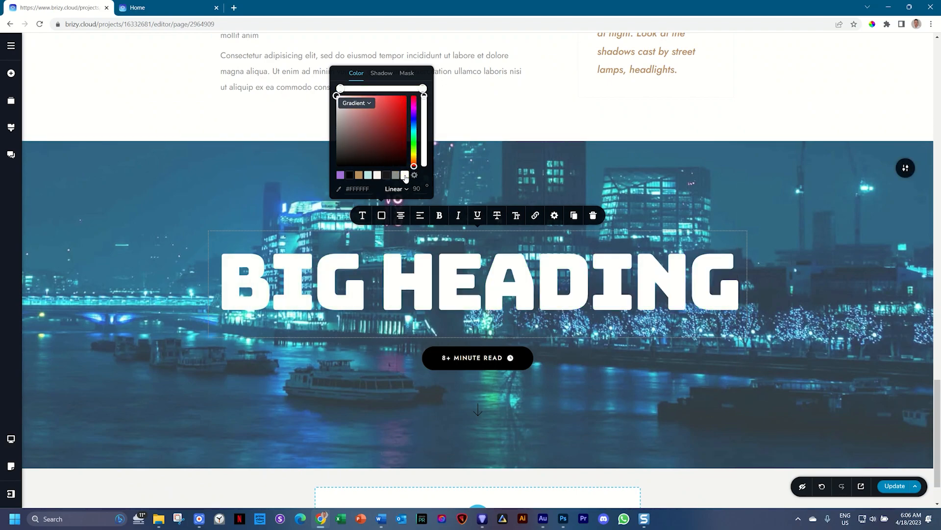
- Lower the opacity of the gradient's end stop to almost fully transparent
mouse_move(423, 96)
drag(423, 97, 422, 161)
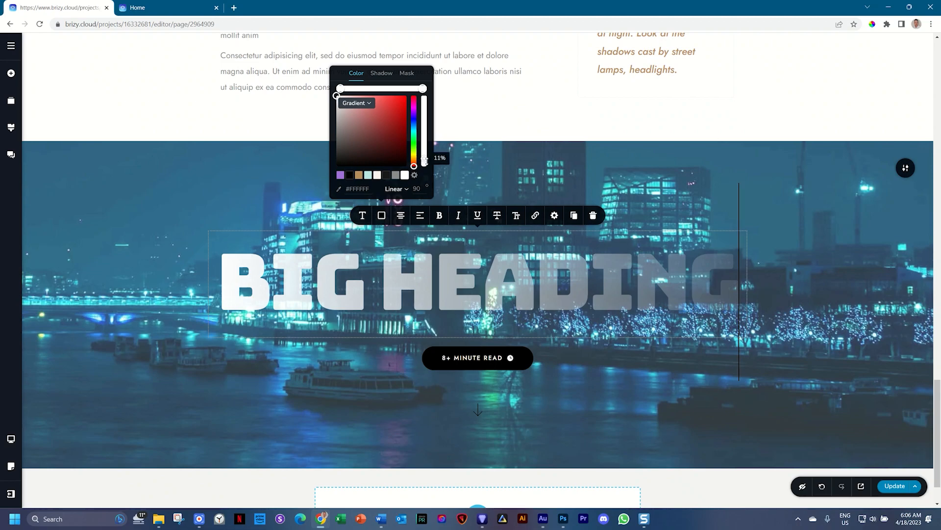
mouse_move(425, 161)
mouse_down()
mouse_move(425, 151)
mouse_move(425, 165)
mouse_up()
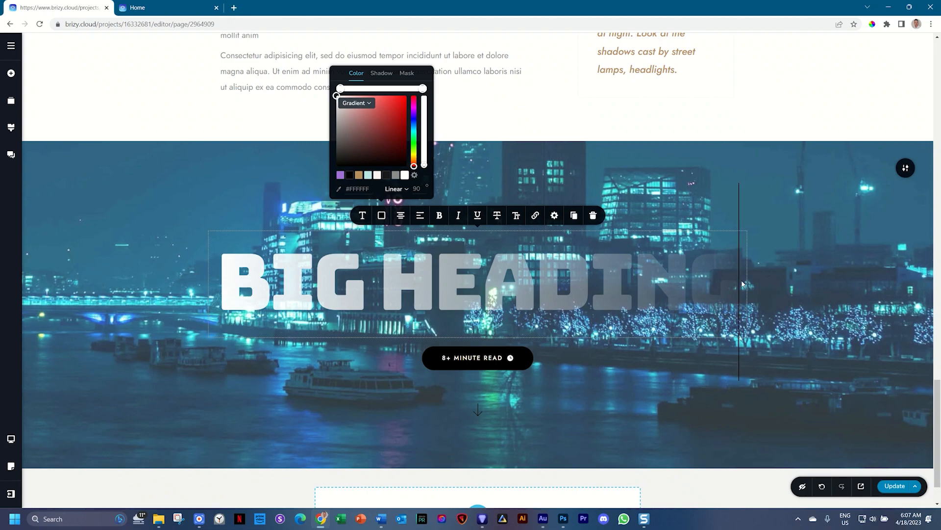
- Set the text gradient's angle to 180° and move both colour stops inward toward the middle
double_click(415, 189)
key(Return)
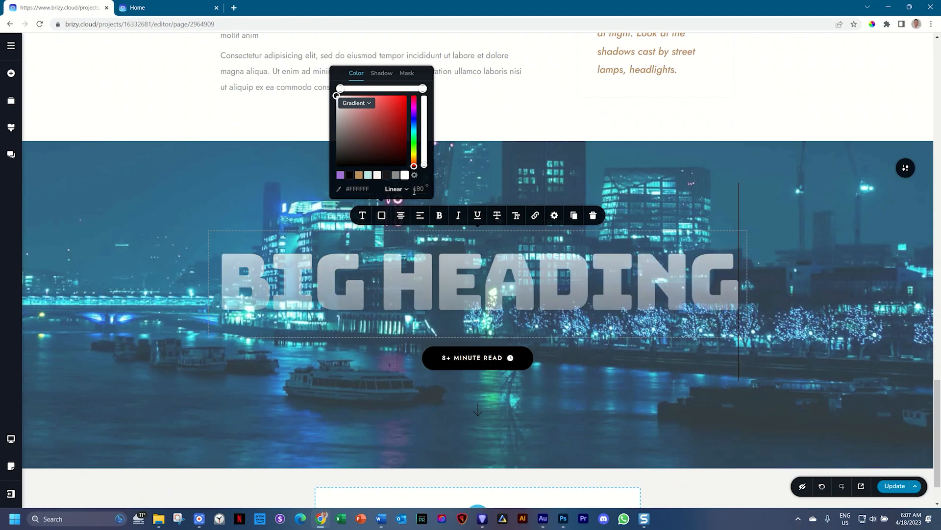
click(341, 88)
drag(340, 88, 362, 89)
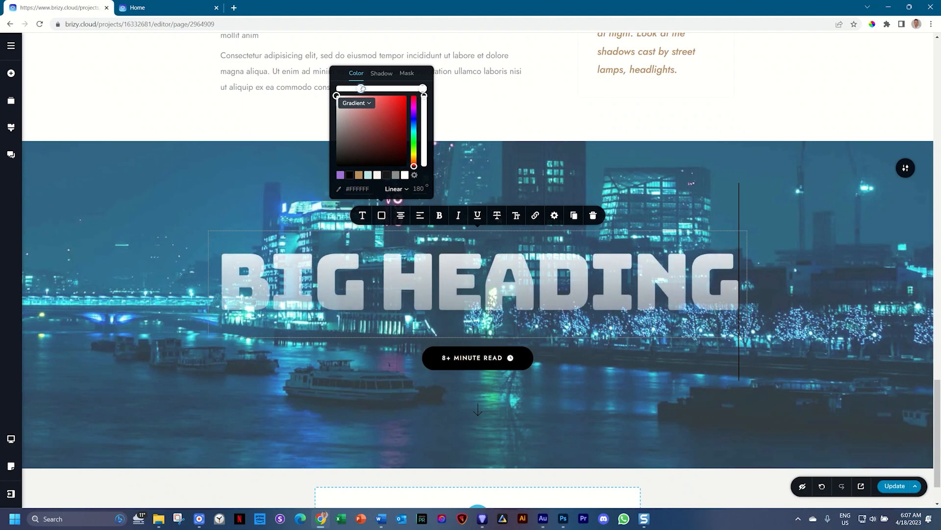
drag(422, 88, 402, 87)
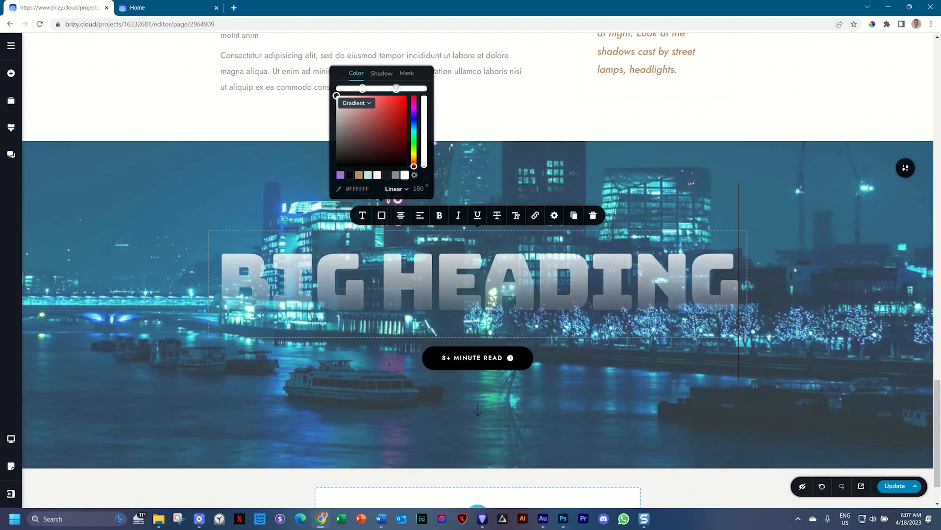
click(866, 152)
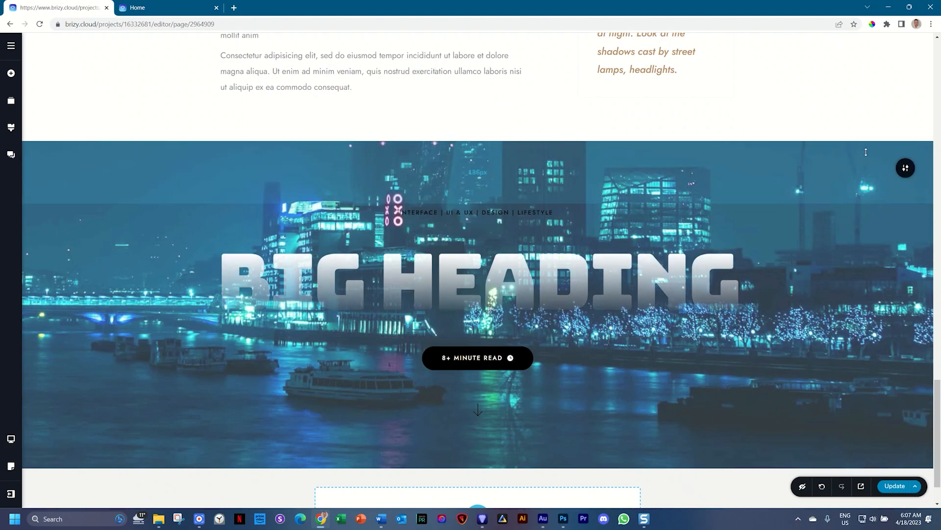